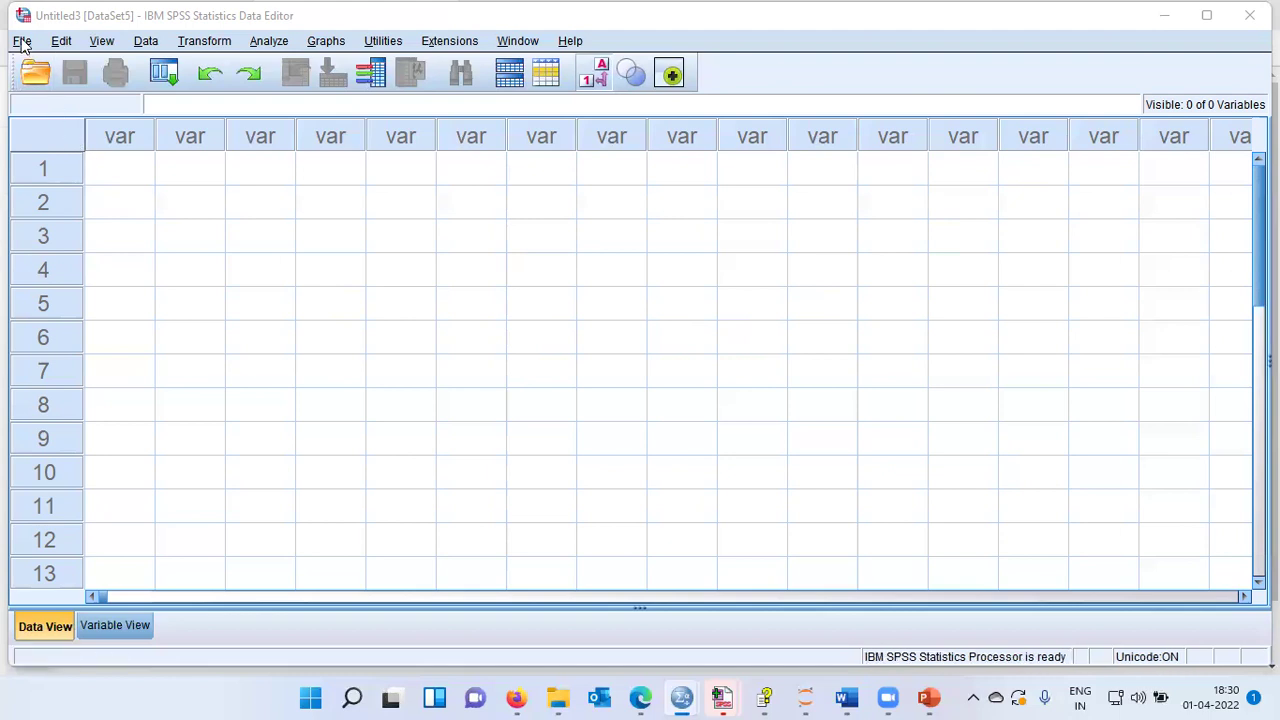
# Open the recently used data file Employee data v2.sav.
pyautogui.click(22, 42)
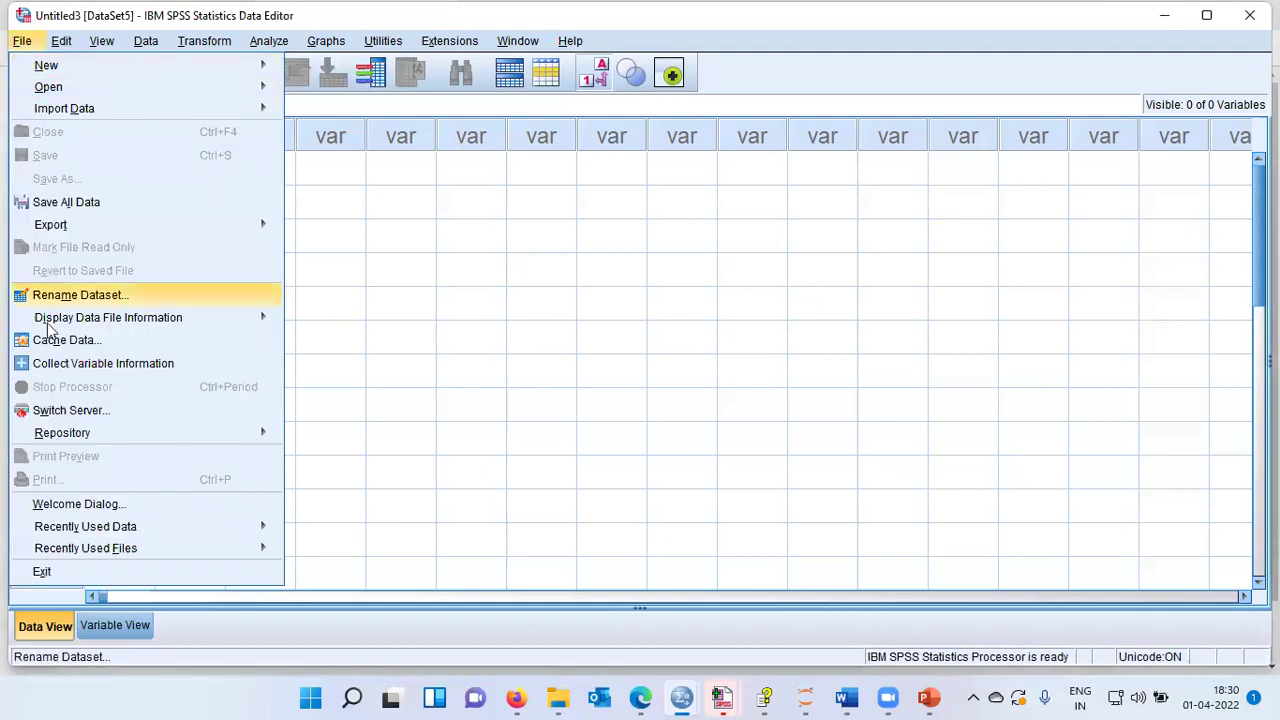
pyautogui.moveTo(72, 532)
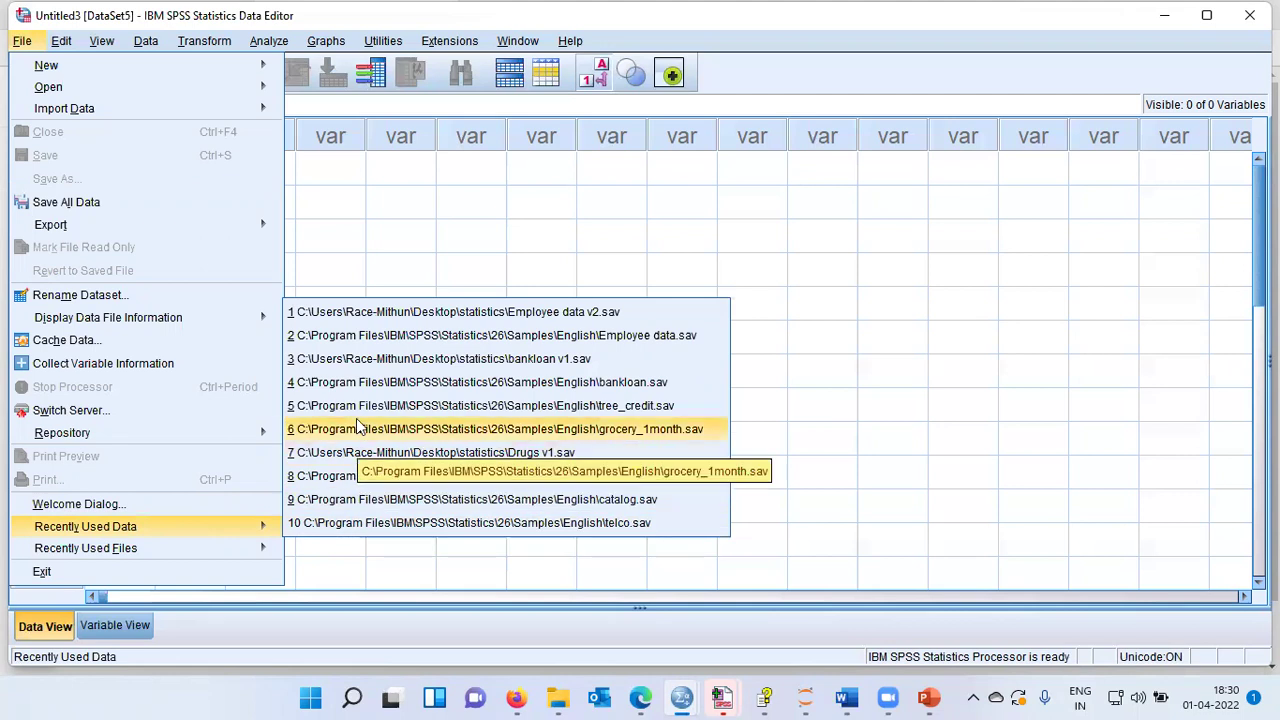
pyautogui.click(370, 322)
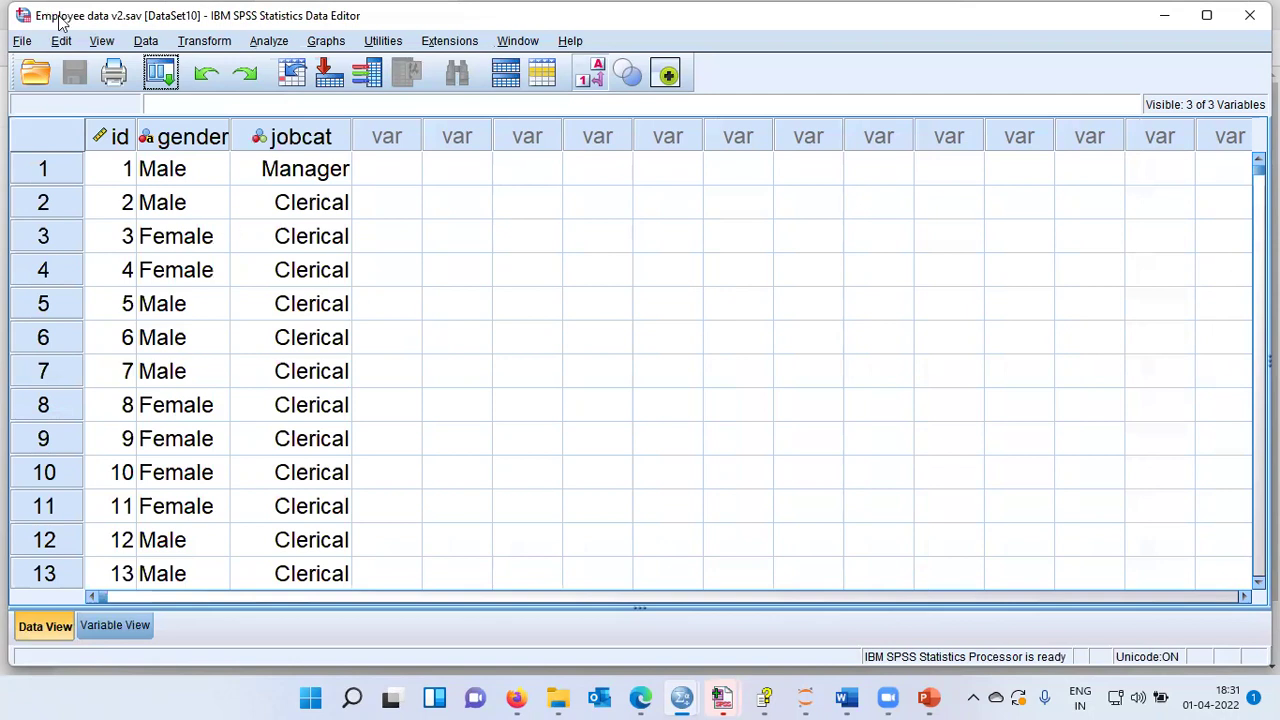
# Review the id, gender and jobcat variables and their values in the first three cases.
pyautogui.click(124, 140)
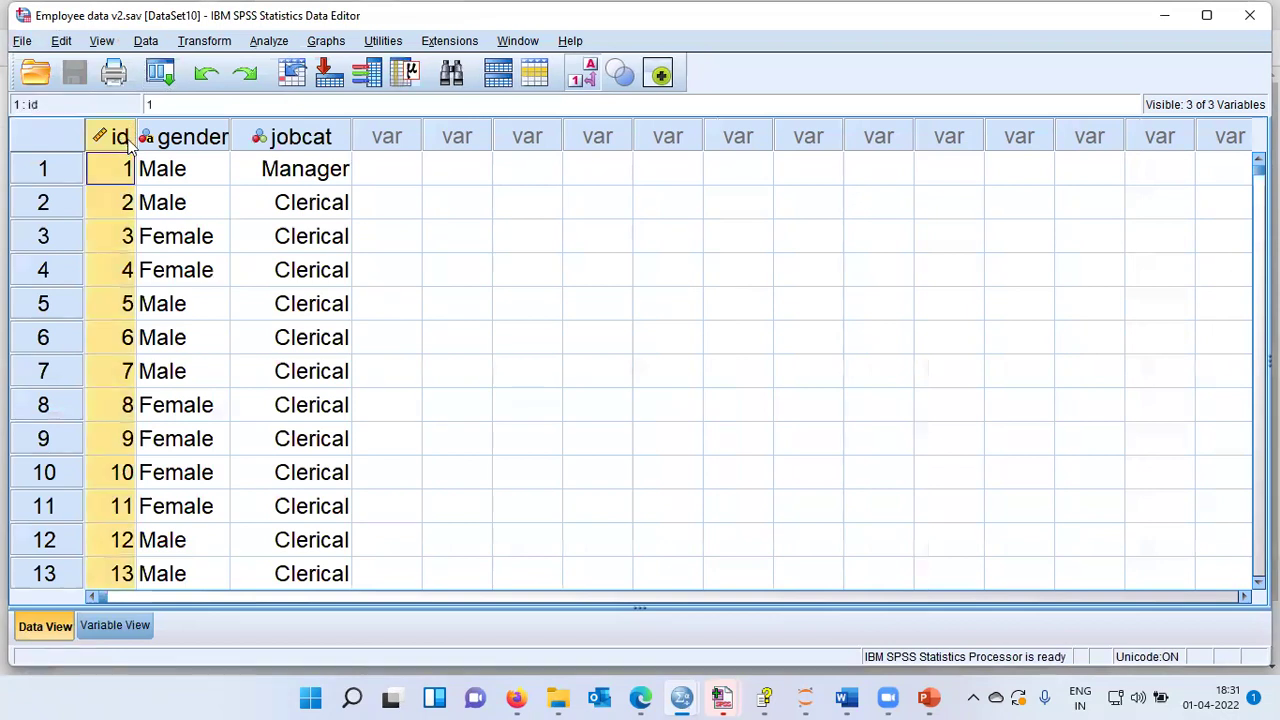
pyautogui.click(190, 140)
pyautogui.click(126, 140)
pyautogui.click(195, 141)
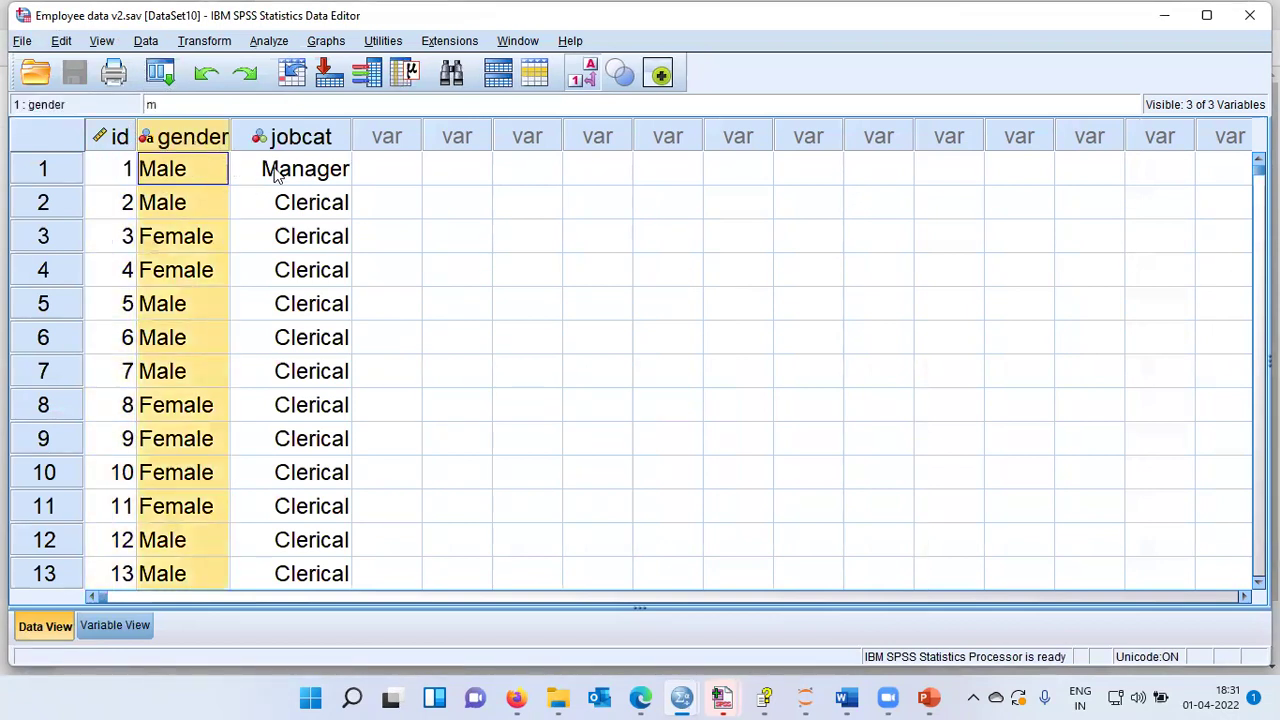
pyautogui.click(328, 141)
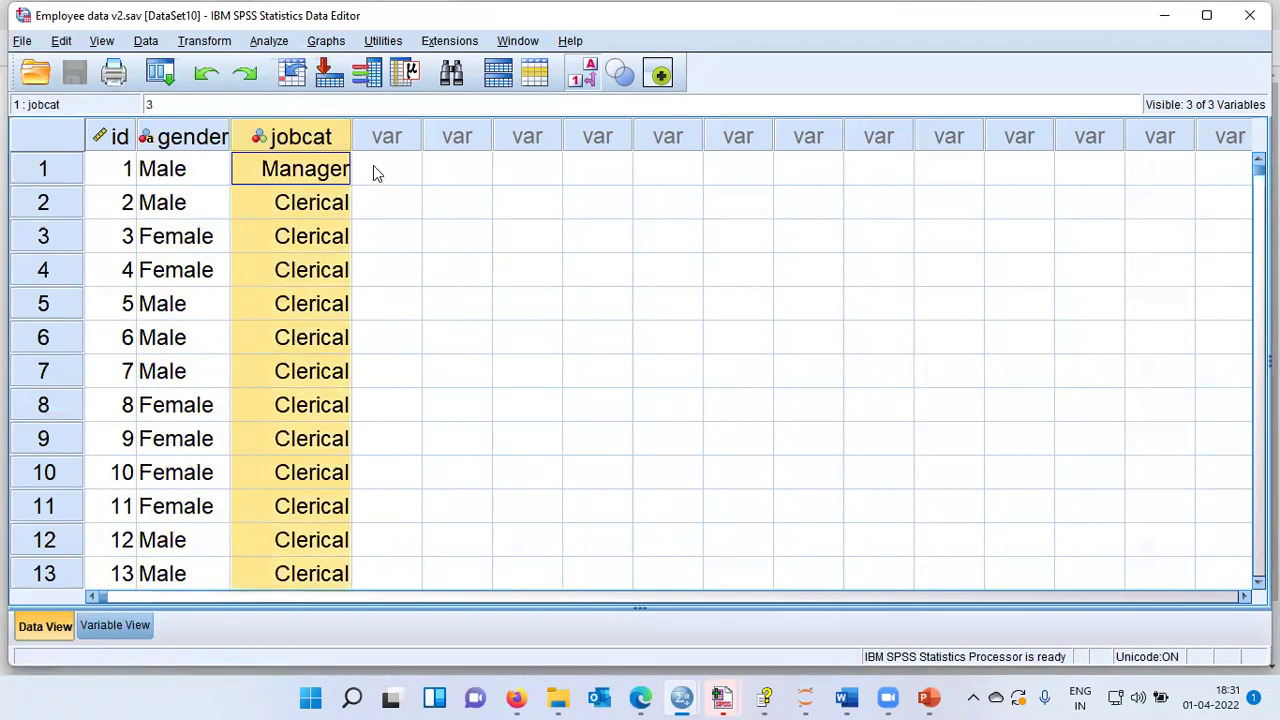
pyautogui.click(124, 172)
pyautogui.click(197, 178)
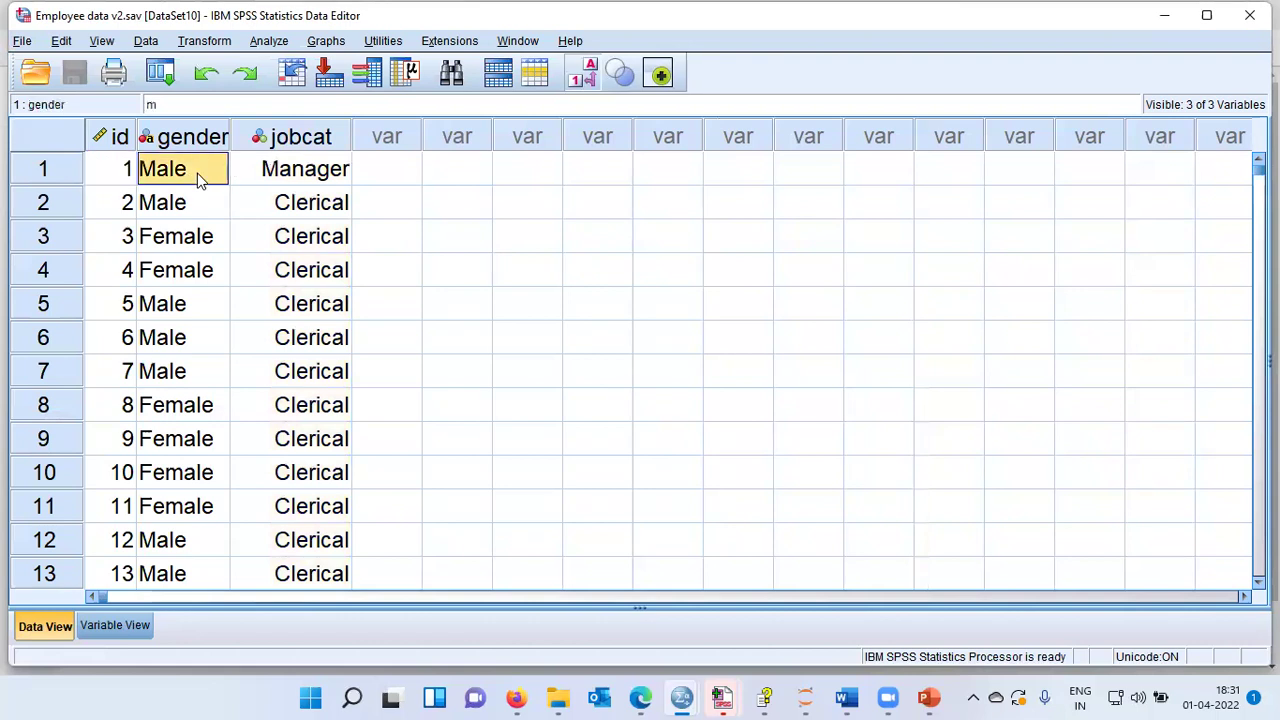
pyautogui.click(306, 170)
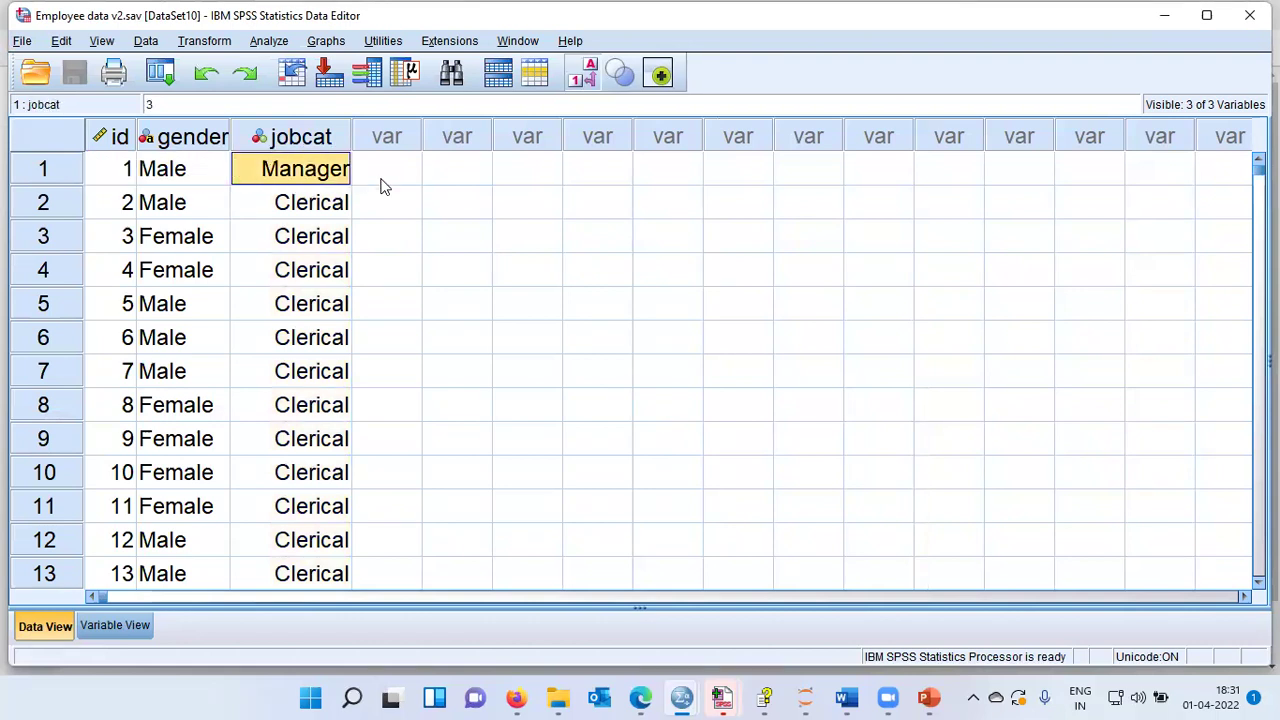
pyautogui.click(197, 210)
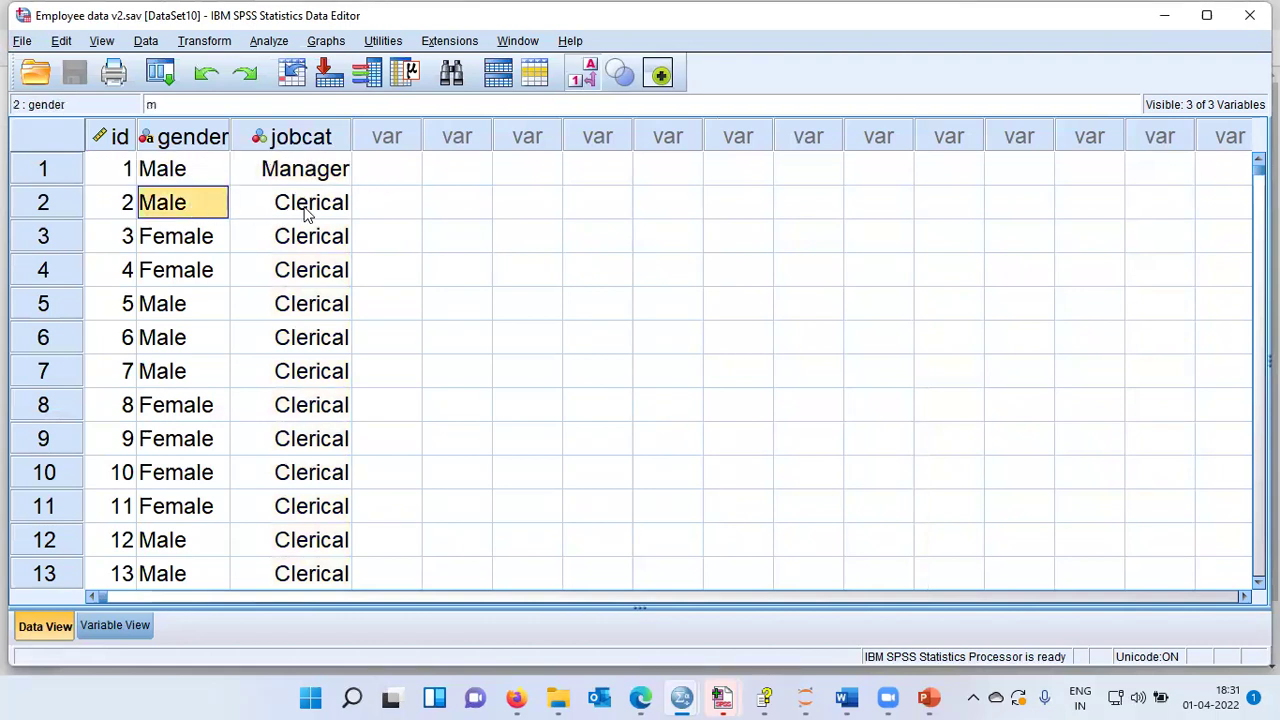
pyautogui.click(308, 213)
pyautogui.click(209, 246)
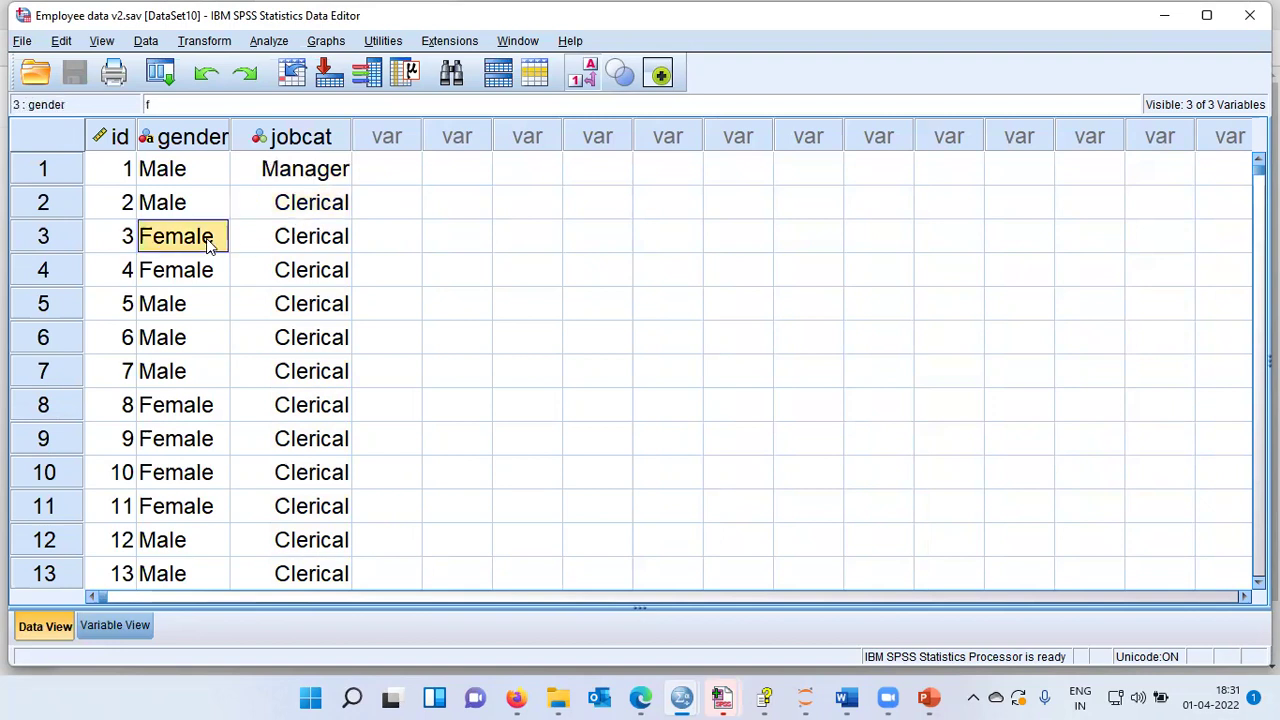
pyautogui.click(296, 246)
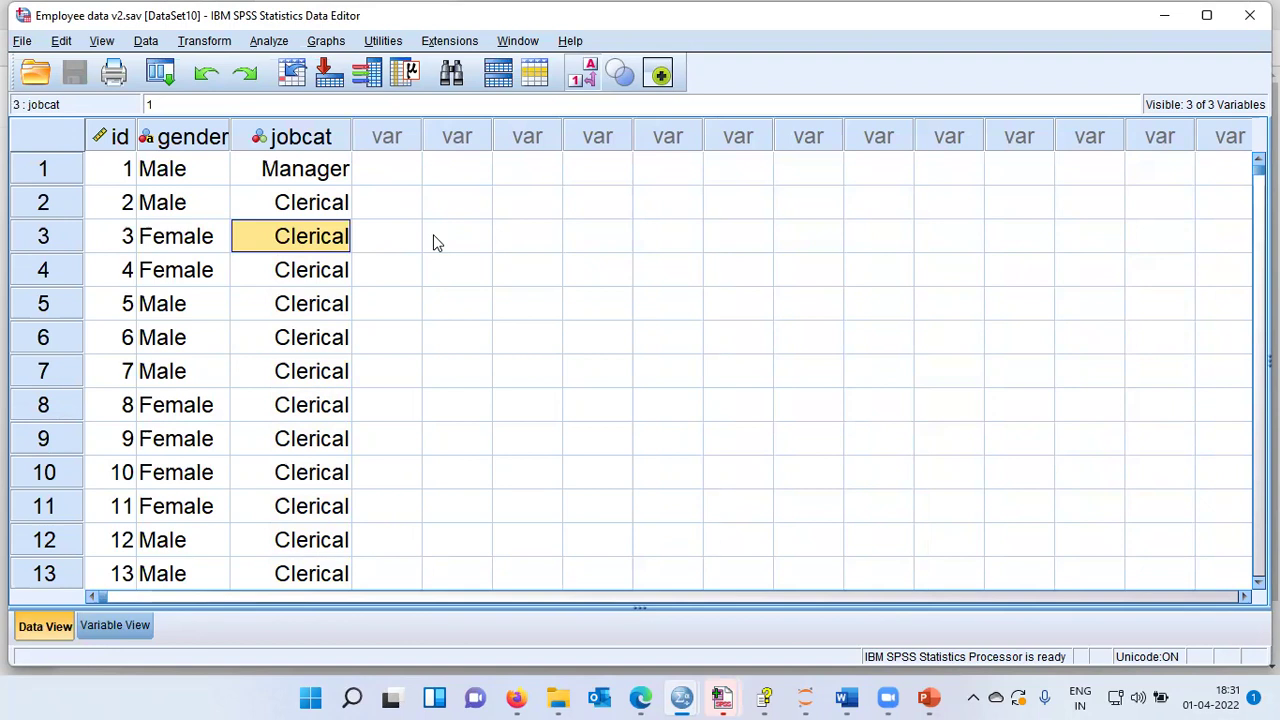
# Check the id of the last case in the dataset, and return to the first case.
pyautogui.hotkey('ctrl', 'Down')
pyautogui.press('Left')
pyautogui.press('Left')
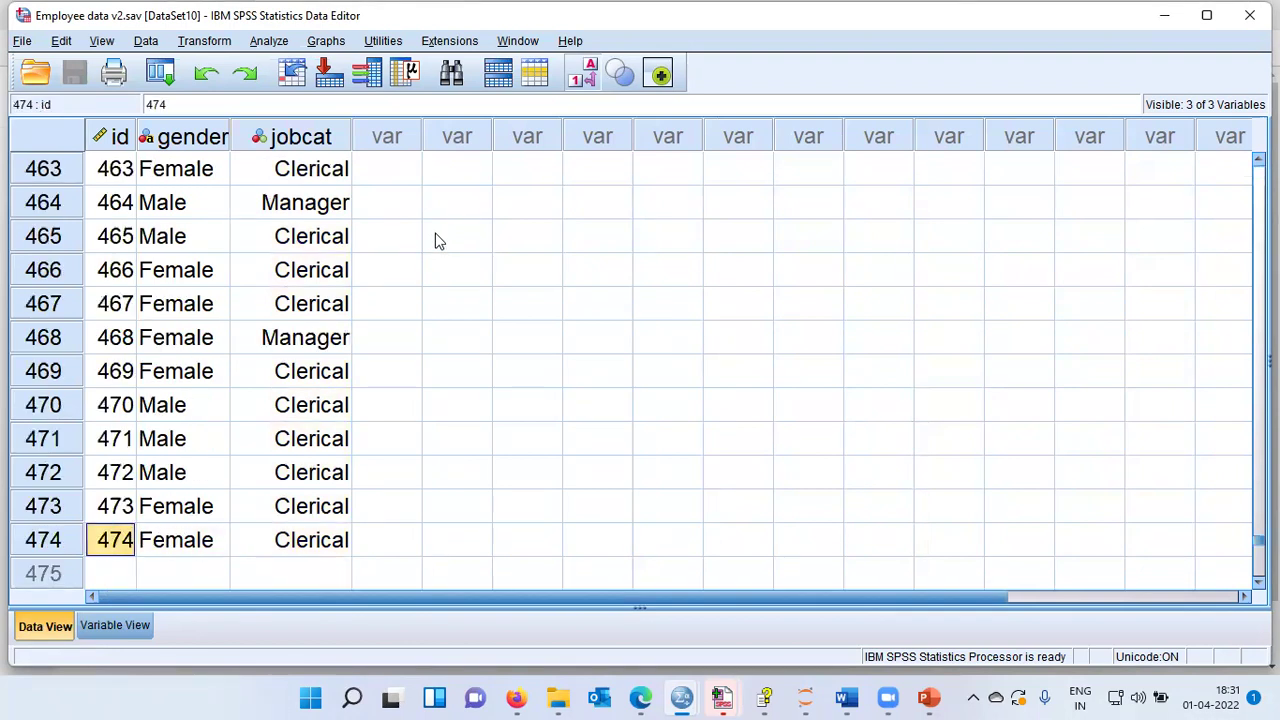
pyautogui.hotkey('ctrl', 'Up')
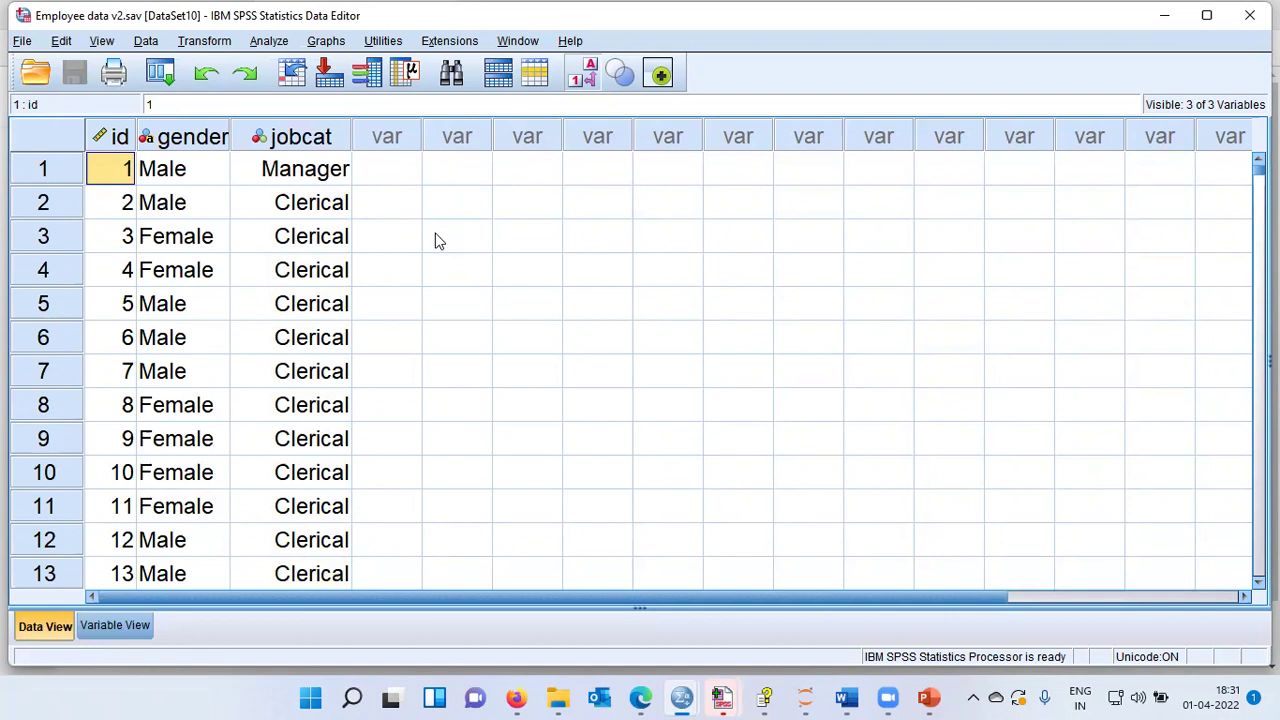
# Open the Chart Builder and display the categories of the Employment Category variable.
pyautogui.click(327, 42)
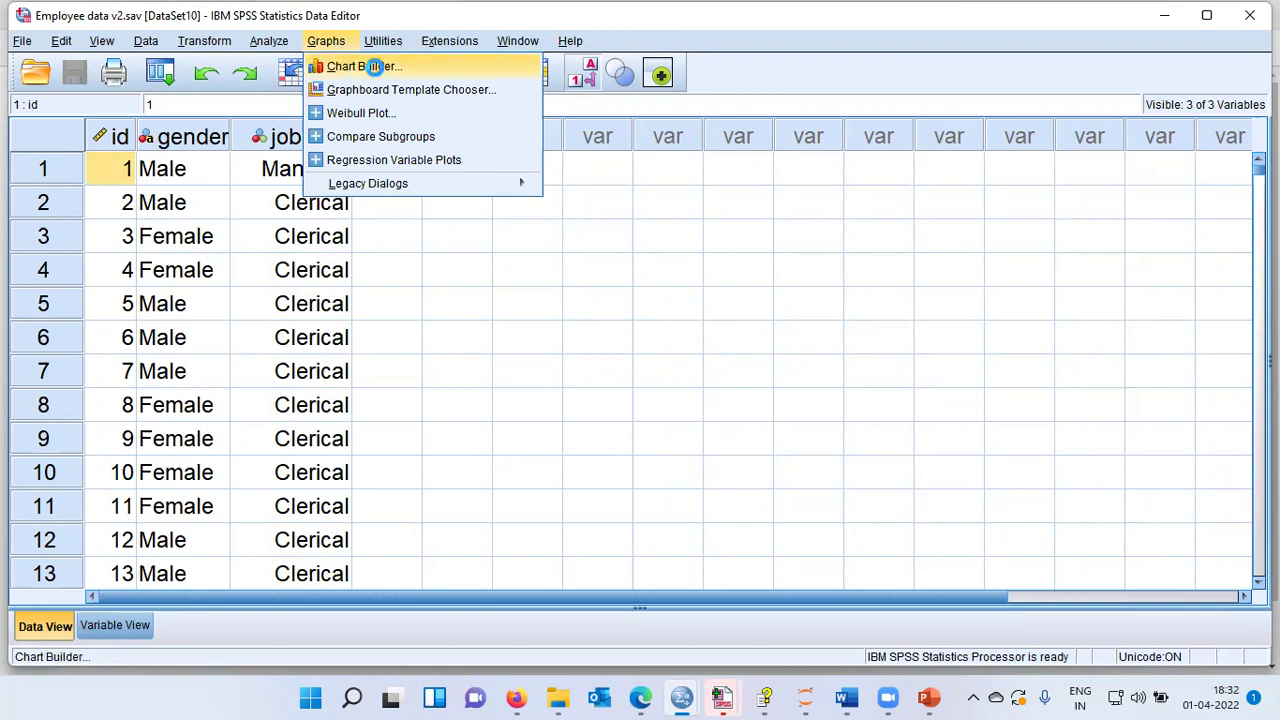
pyautogui.click(377, 77)
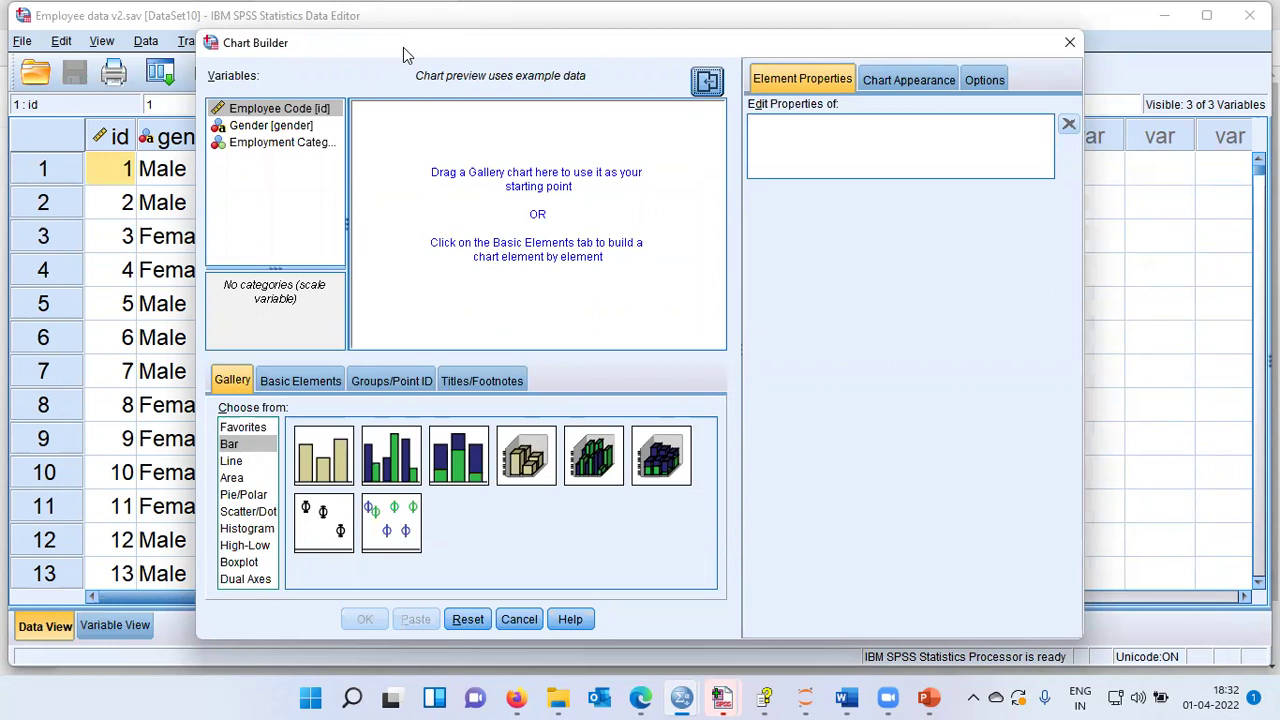
pyautogui.moveTo(403, 47); pyautogui.dragTo(328, 32)
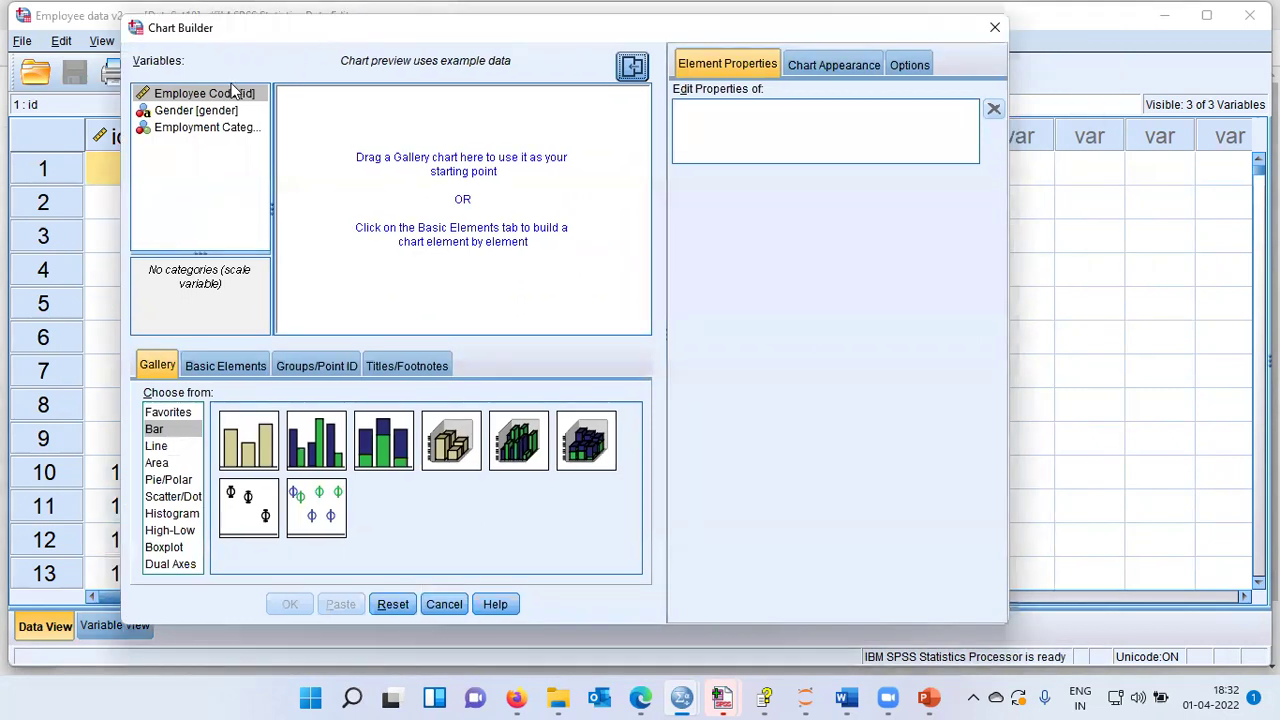
pyautogui.click(175, 96)
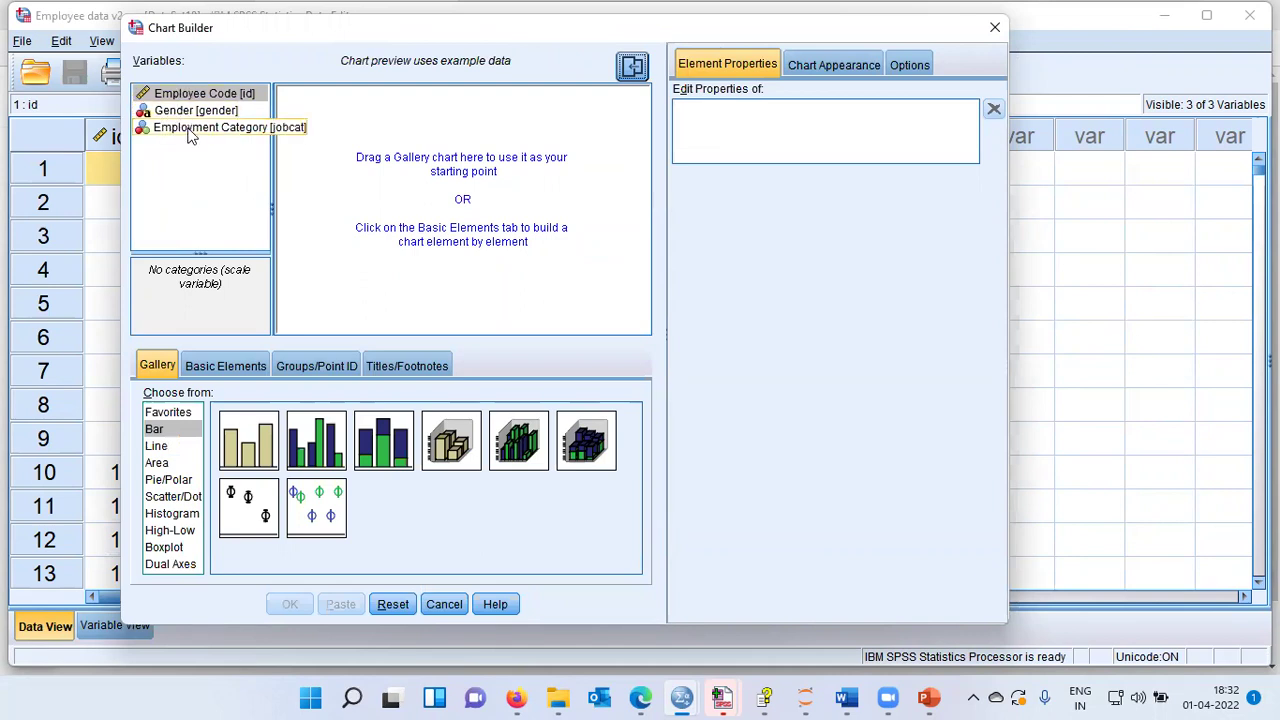
pyautogui.click(190, 133)
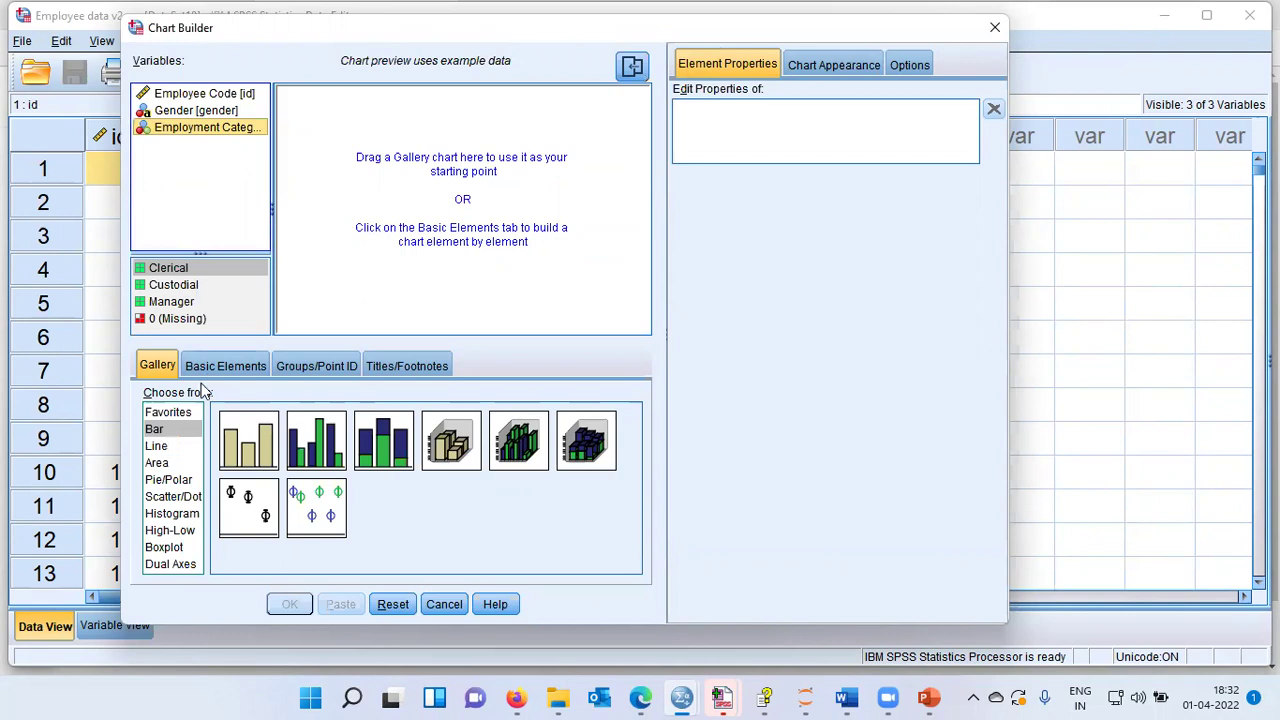
# Set up a clustered bar chart with Employment Category on the X axis and Gender as the cluster colour variable.
pyautogui.click(166, 431)
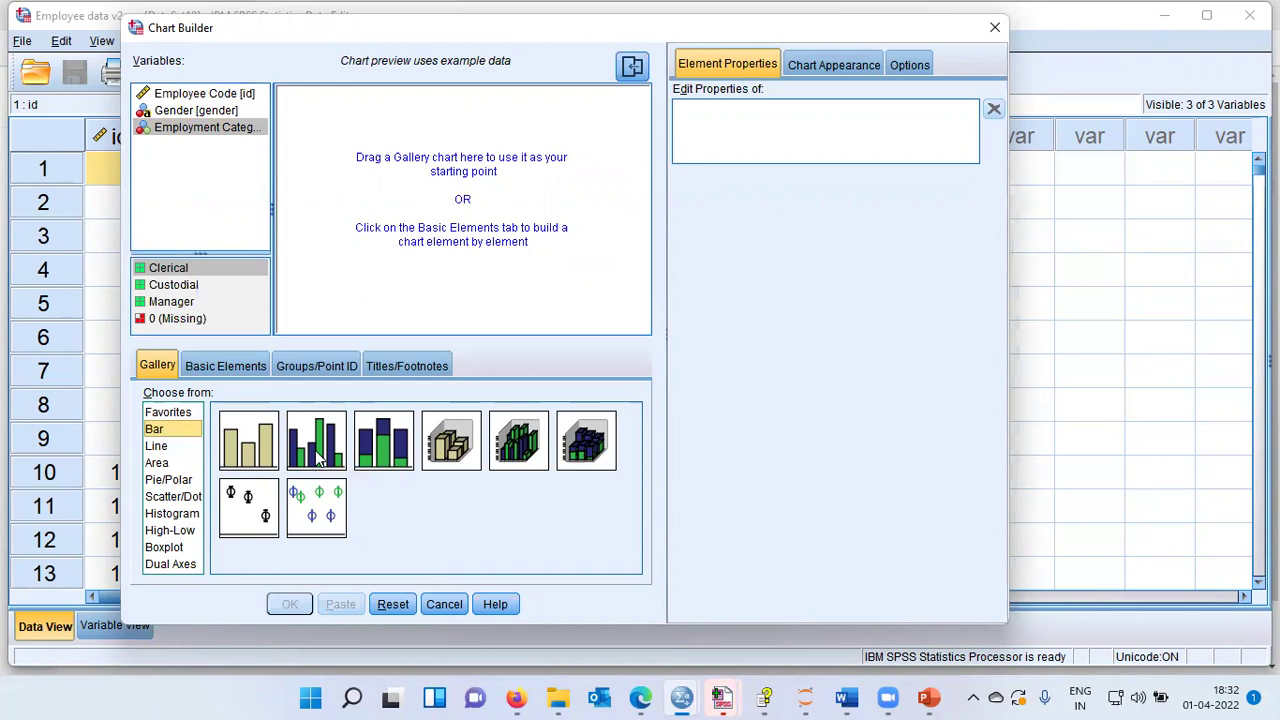
pyautogui.moveTo(318, 455); pyautogui.dragTo(364, 295)
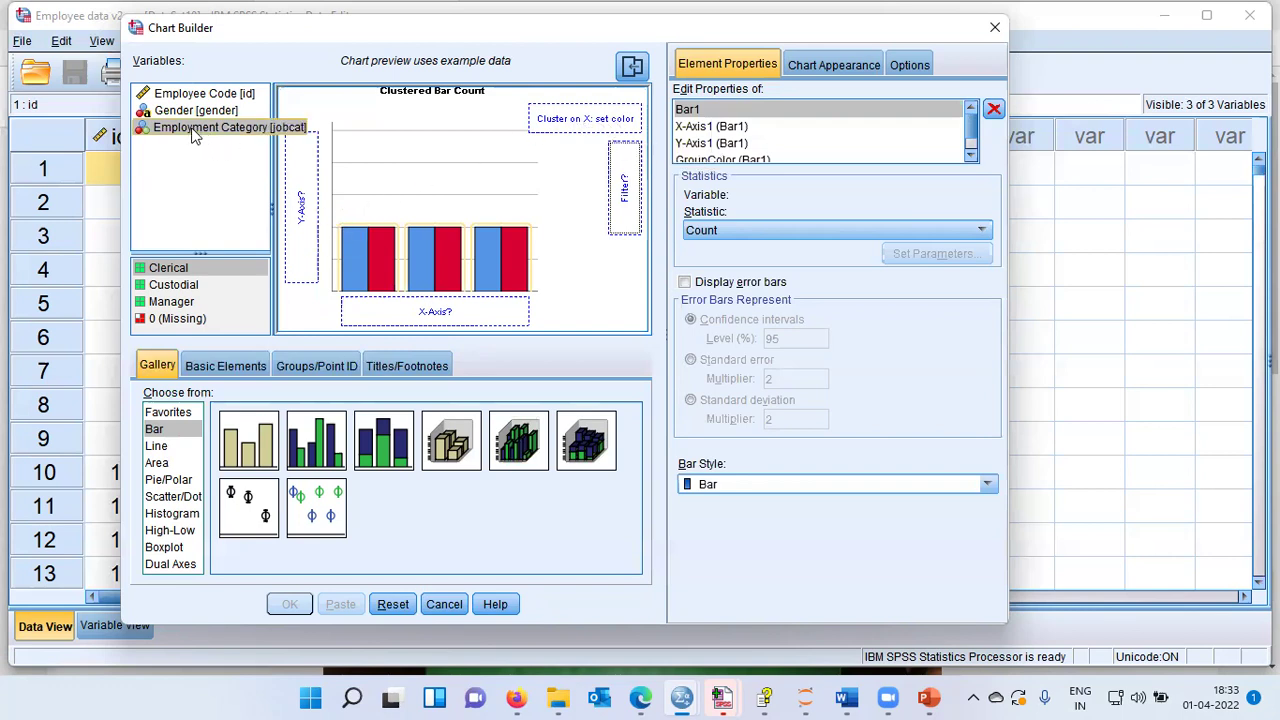
pyautogui.moveTo(195, 135); pyautogui.dragTo(415, 312)
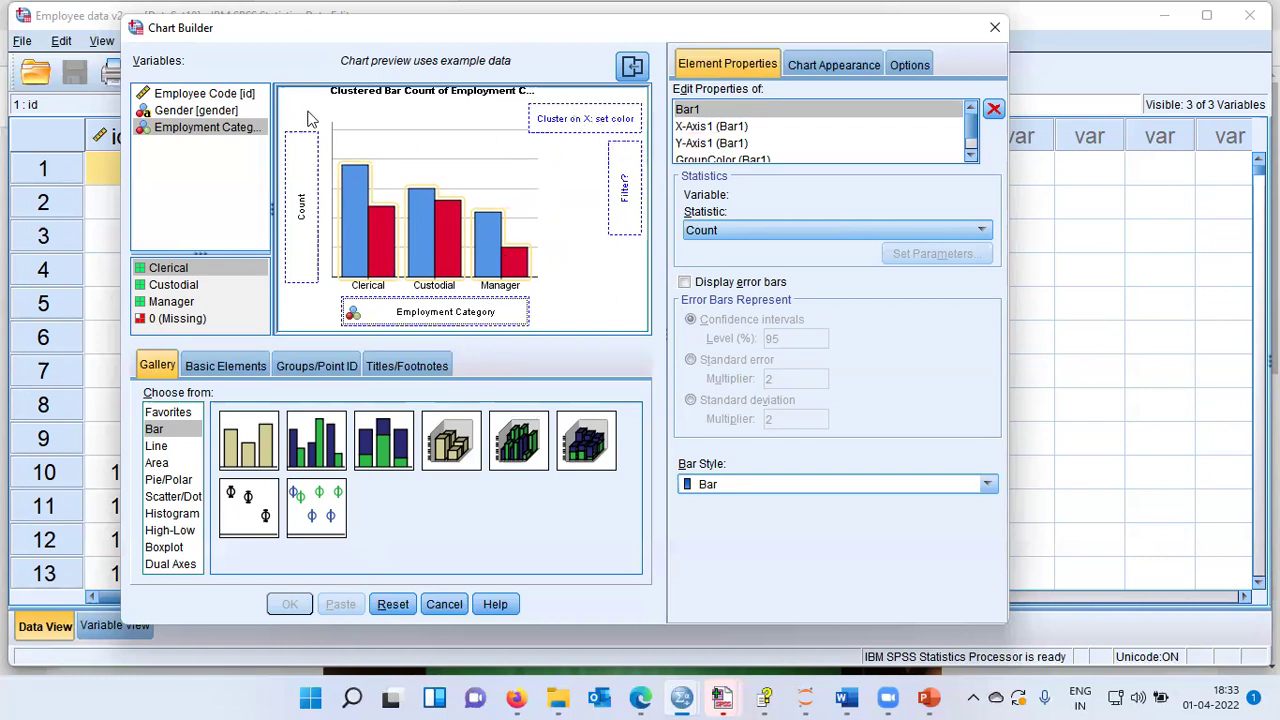
pyautogui.click(213, 112)
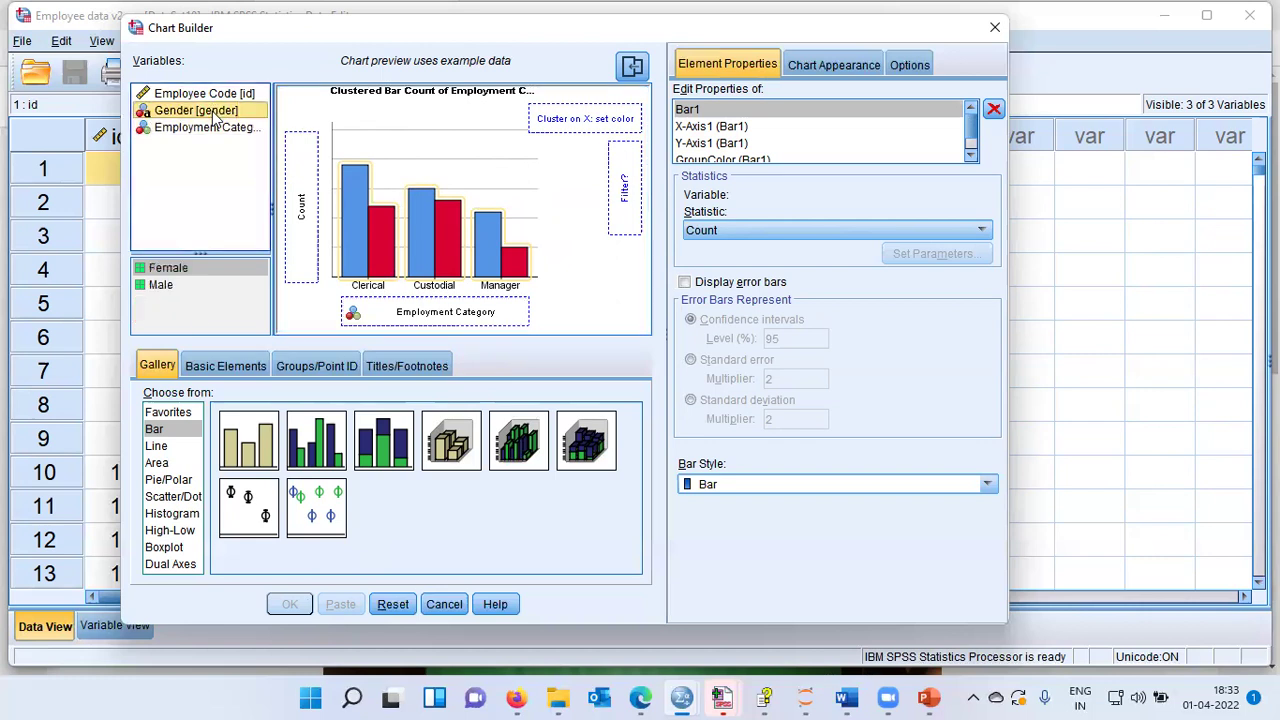
pyautogui.moveTo(210, 117); pyautogui.dragTo(550, 121)
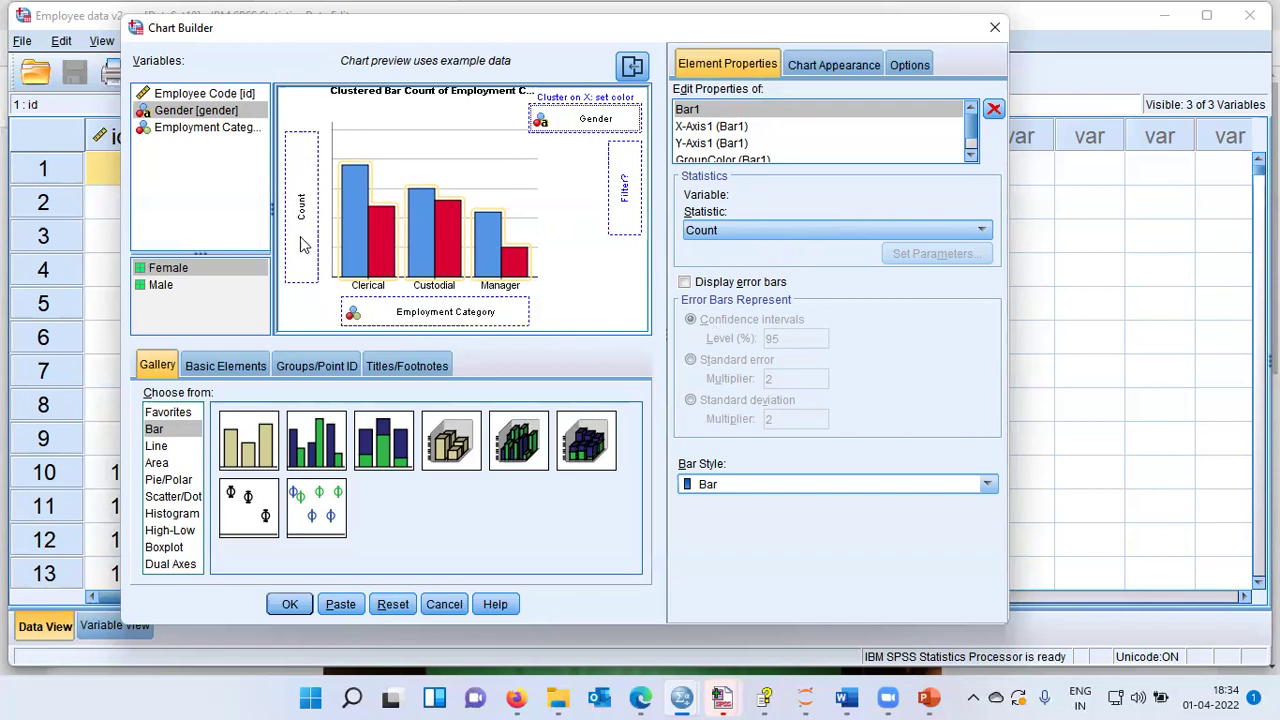
# Set the bar statistic to Percentage and generate the clustered bar chart.
pyautogui.click(983, 232)
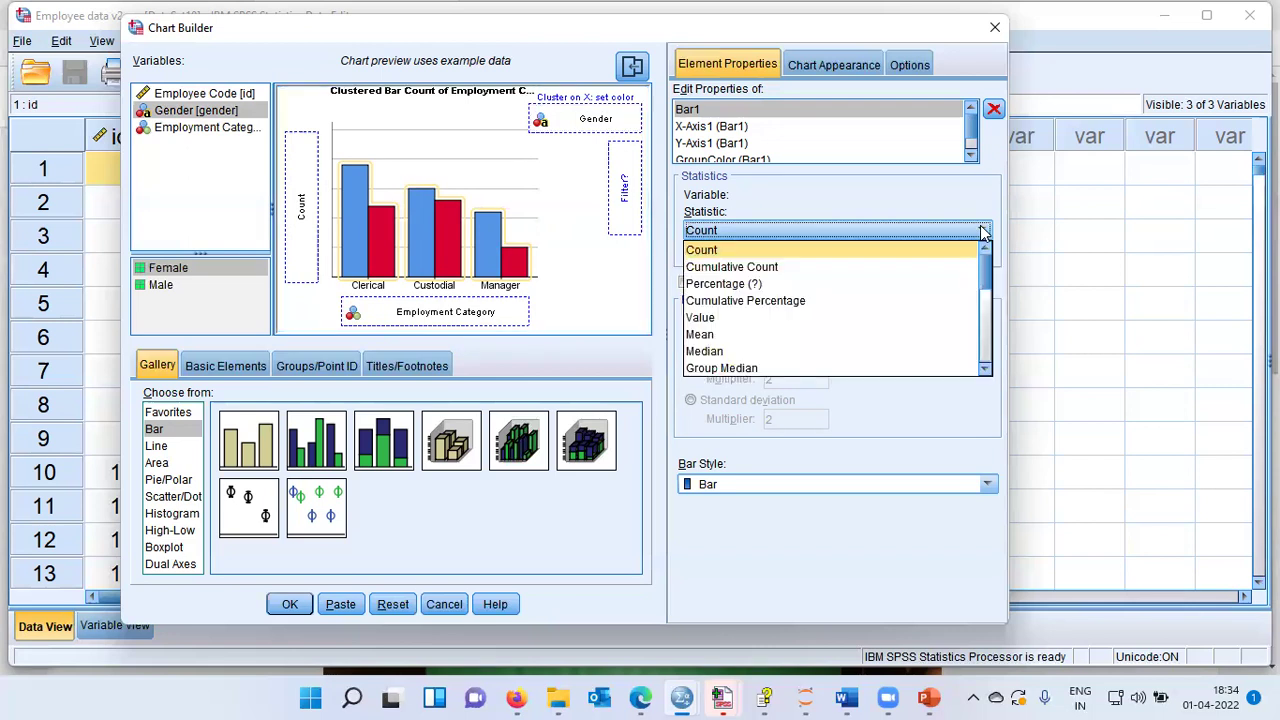
pyautogui.click(735, 284)
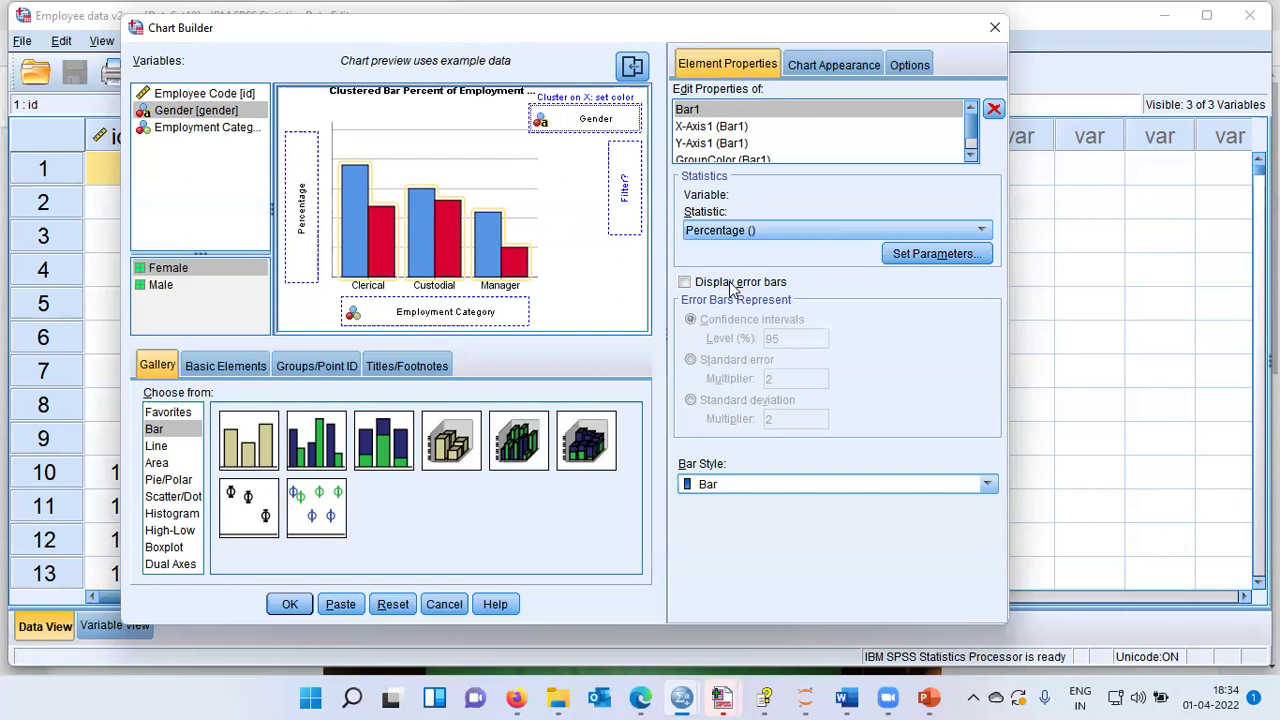
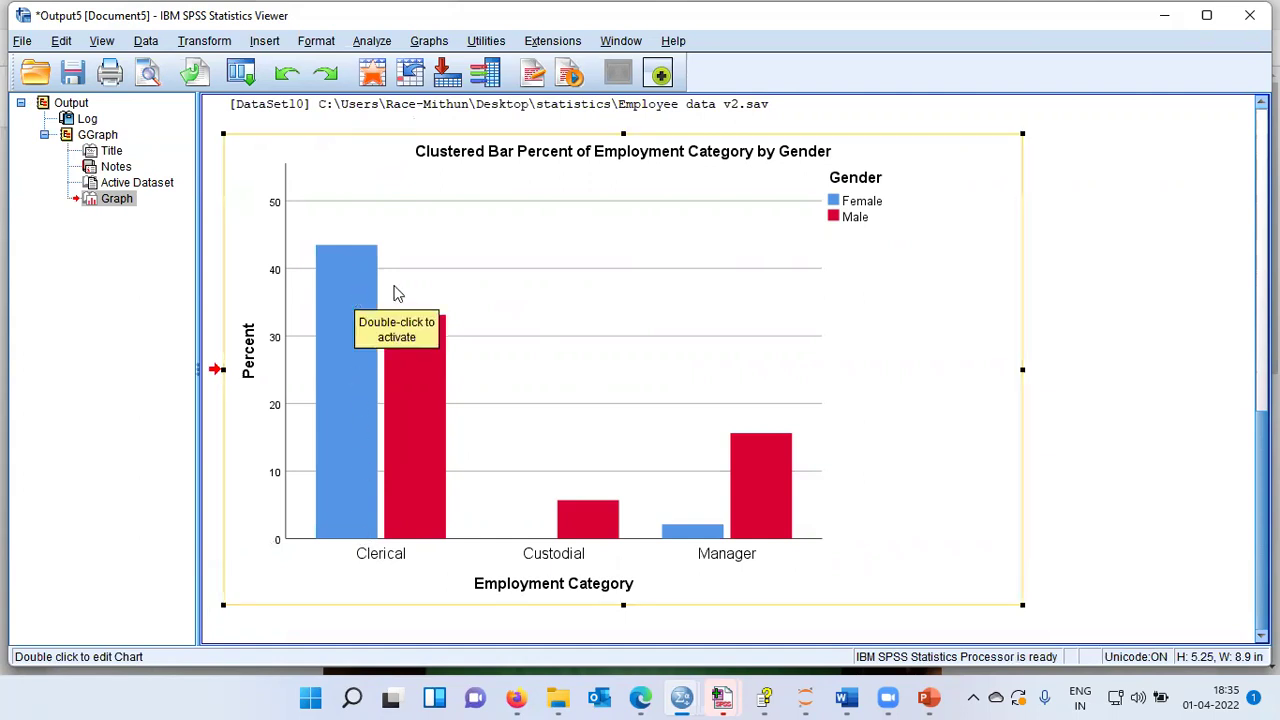
# Compare the female and male bars across the Clerical, Custodial and Manager categories in the generated chart.
pyautogui.doubleClick(351, 381)
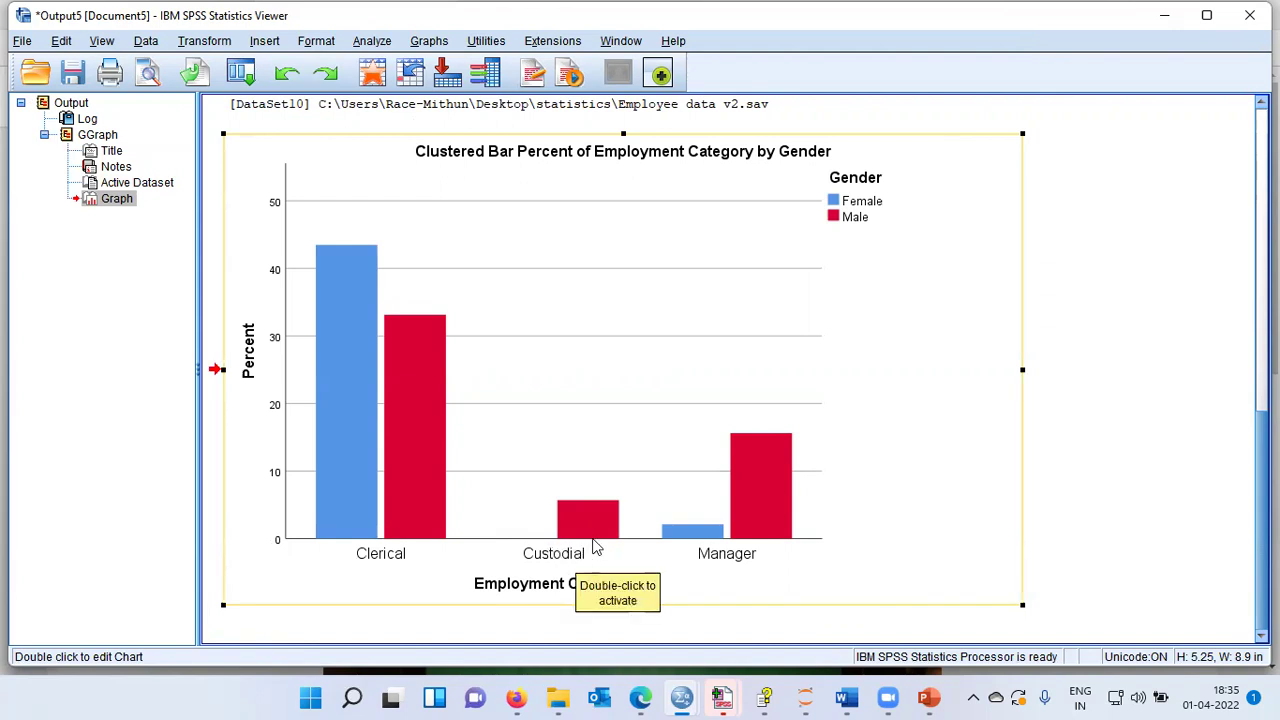
pyautogui.click(728, 570)
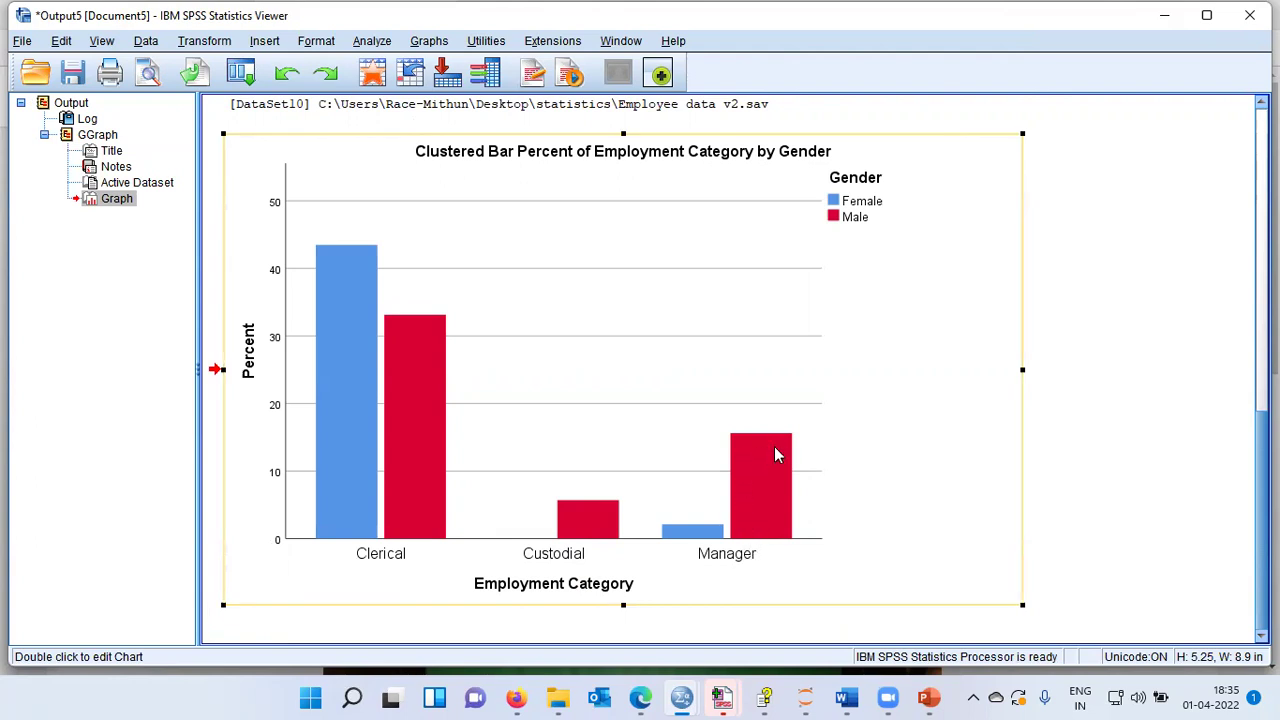
pyautogui.doubleClick(705, 572)
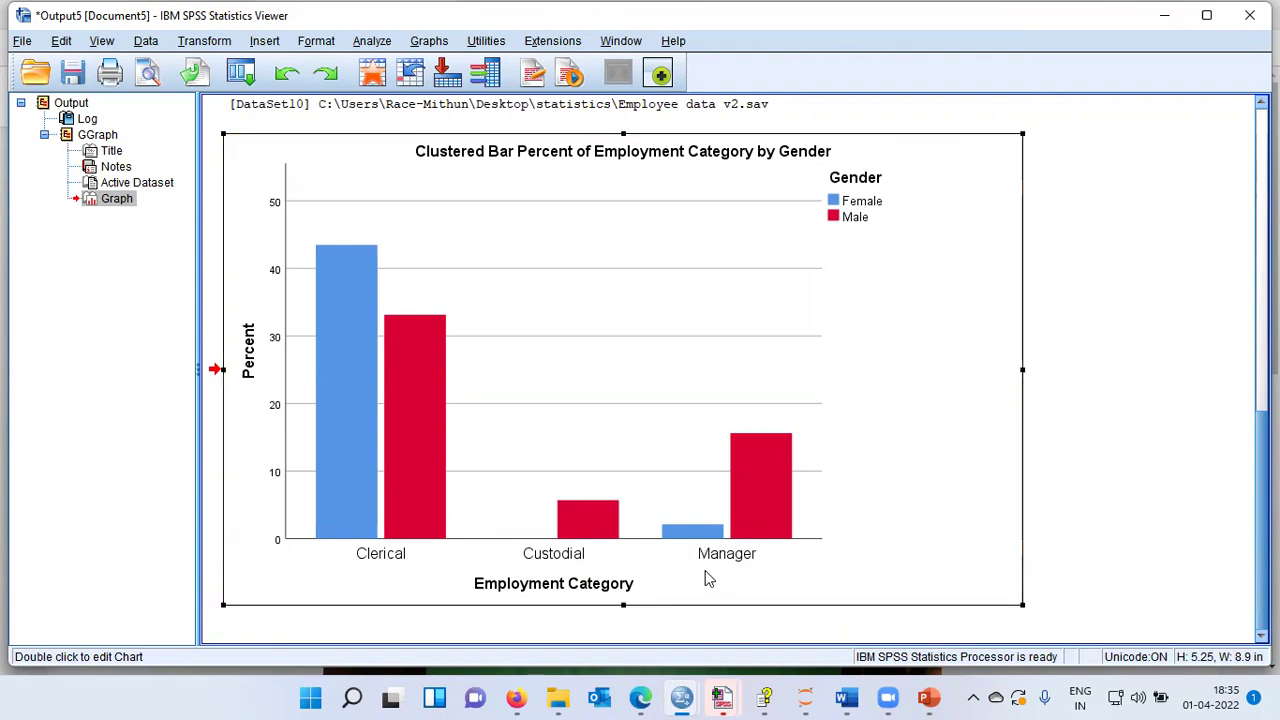